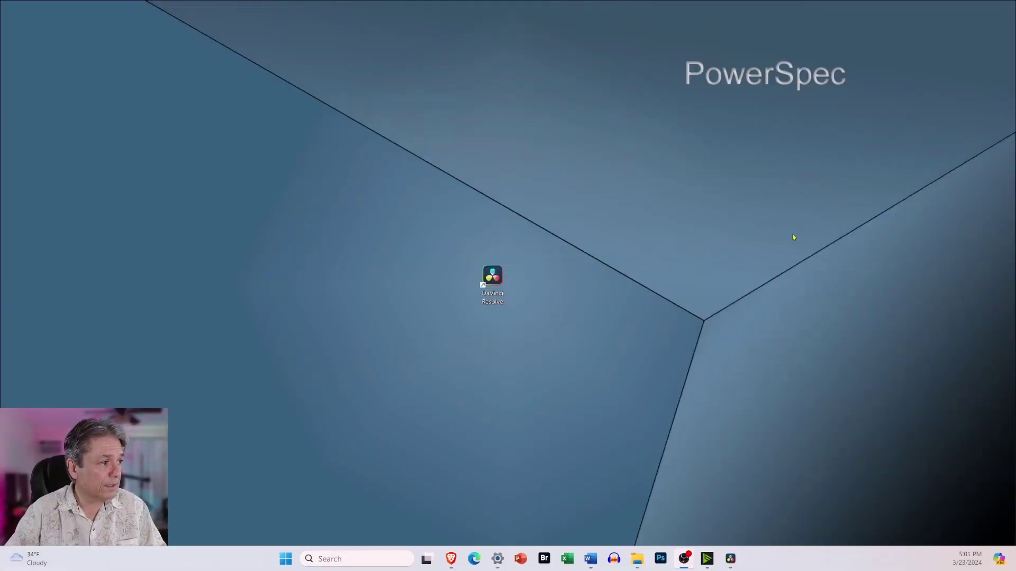
{"action": "left_click_drag", "start_coordinate": [570, 276], "coordinate": [517, 277]}
{"action": "left_click_drag", "start_coordinate": [750, 471], "coordinate": [737, 540]}
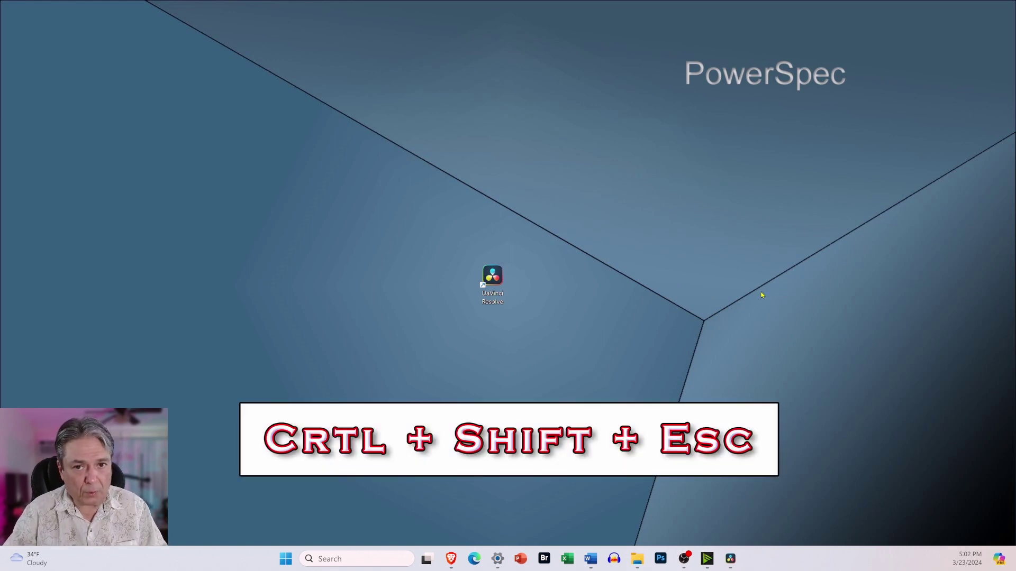
{"action": "key", "text": "ctrl+shift+Escape"}
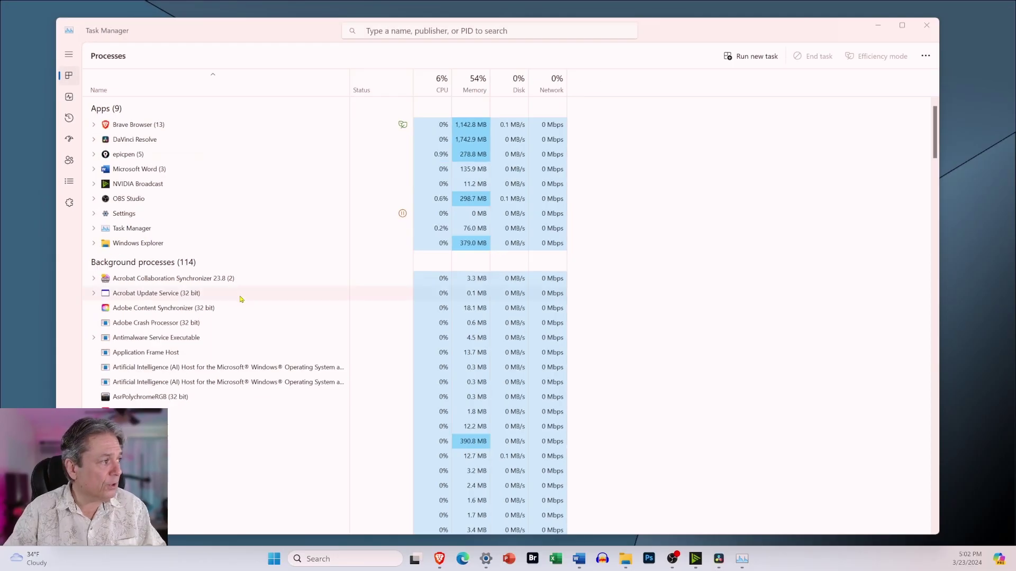
- Scroll through the processes and return to the Apps group showing DaVinci Resolve at about 1.7 GB
{"action": "scroll", "coordinate": [111, 291], "scroll_direction": "down", "scroll_amount": 2}
{"action": "scroll", "coordinate": [223, 230], "scroll_direction": "down", "scroll_amount": 1}
{"action": "scroll", "coordinate": [274, 267], "scroll_direction": "down", "scroll_amount": 2}
{"action": "scroll", "coordinate": [286, 328], "scroll_direction": "down", "scroll_amount": 1}
{"action": "scroll", "coordinate": [312, 381], "scroll_direction": "down", "scroll_amount": 1}
{"action": "scroll", "coordinate": [324, 400], "scroll_direction": "down", "scroll_amount": 1}
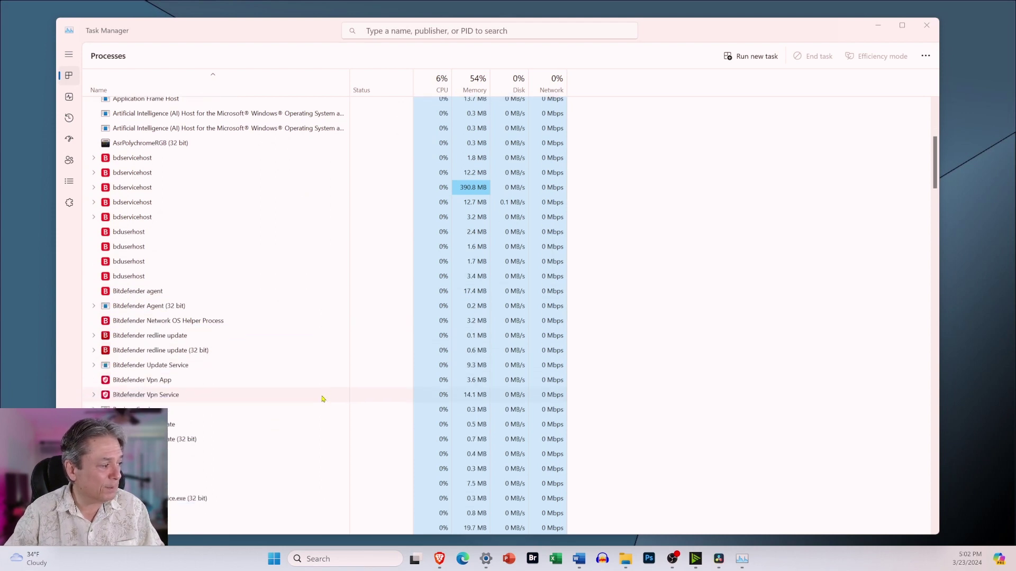
{"action": "scroll", "coordinate": [323, 394], "scroll_direction": "down", "scroll_amount": 1}
{"action": "scroll", "coordinate": [322, 393], "scroll_direction": "down", "scroll_amount": 2}
{"action": "scroll", "coordinate": [325, 389], "scroll_direction": "down", "scroll_amount": 1}
{"action": "scroll", "coordinate": [326, 390], "scroll_direction": "down", "scroll_amount": 1}
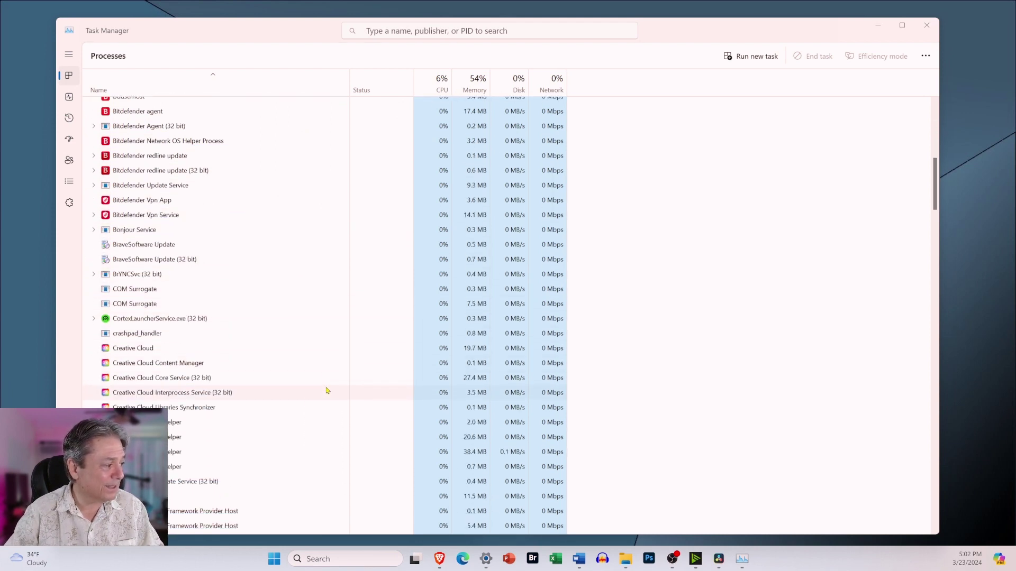
{"action": "scroll", "coordinate": [331, 391], "scroll_direction": "down", "scroll_amount": 1}
{"action": "scroll", "coordinate": [339, 384], "scroll_direction": "down", "scroll_amount": 1}
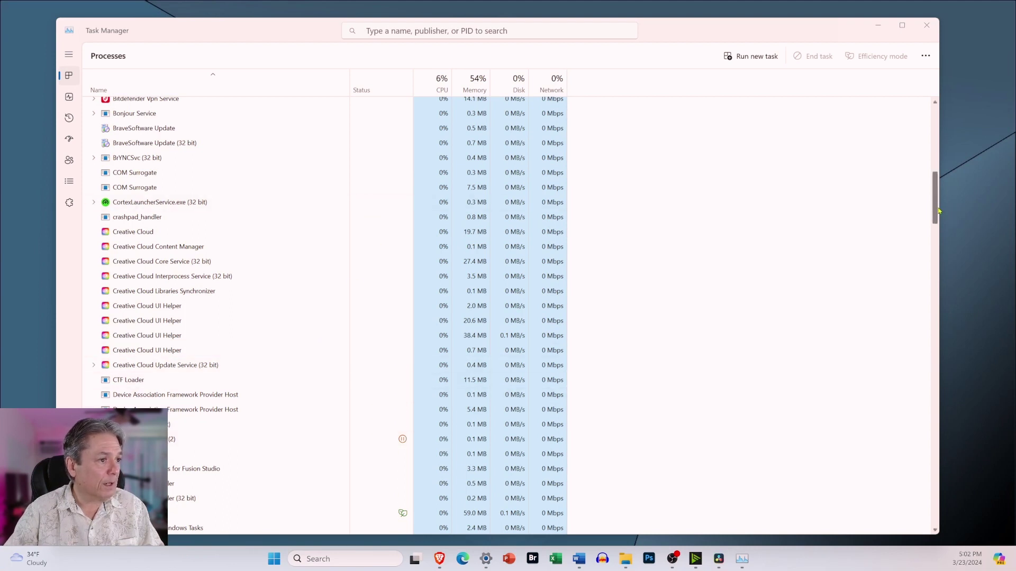
{"action": "left_click_drag", "start_coordinate": [934, 209], "coordinate": [384, 108]}
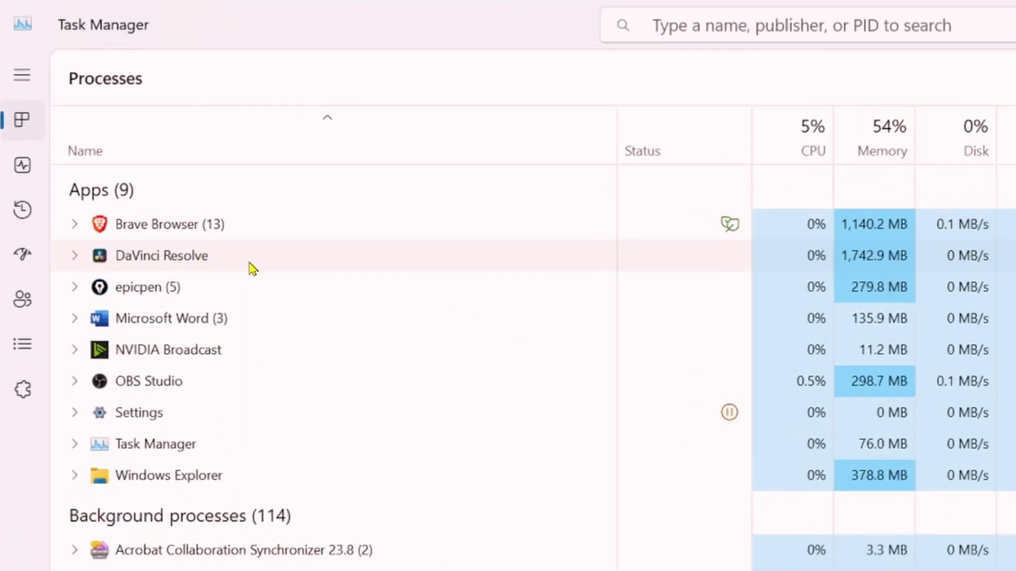
- End the hung DaVinci Resolve task, leaving eight apps running
{"action": "right_click", "coordinate": [252, 269]}
{"action": "left_click", "coordinate": [339, 306]}
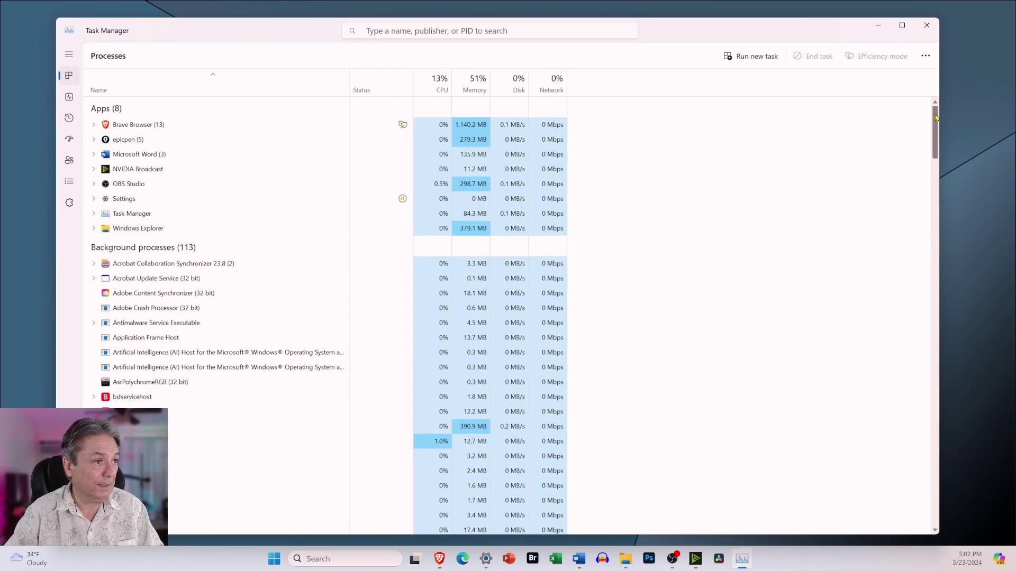
{"action": "left_click_drag", "start_coordinate": [934, 117], "coordinate": [934, 165]}
{"action": "mouse_move", "coordinate": [935, 164]}
{"action": "left_mouse_down"}
{"action": "mouse_move", "coordinate": [934, 371]}
{"action": "mouse_move", "coordinate": [936, 229]}
{"action": "left_mouse_up"}
- Look over the remaining processes, including Google Crash Handler, and close Task Manager
{"action": "scroll", "coordinate": [296, 127], "scroll_direction": "up", "scroll_amount": 1}
{"action": "scroll", "coordinate": [222, 170], "scroll_direction": "up", "scroll_amount": 2}
{"action": "right_click", "coordinate": [200, 161]}
{"action": "left_click", "coordinate": [925, 26]}
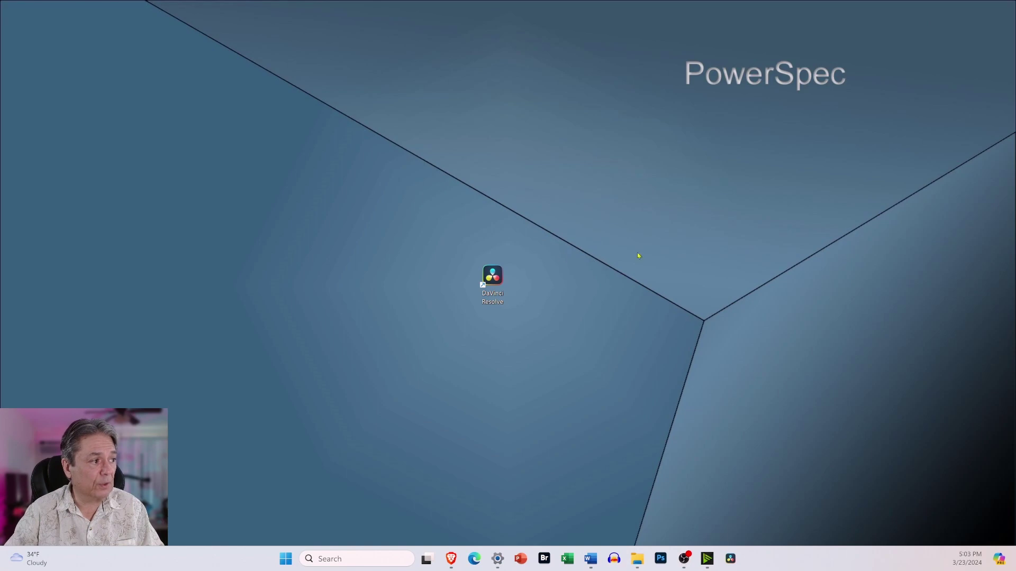
- Relaunch DaVinci Resolve from its desktop shortcut and centre the Project Manager window
{"action": "double_click", "coordinate": [492, 275]}
{"action": "left_click_drag", "start_coordinate": [977, 282], "coordinate": [763, 79]}
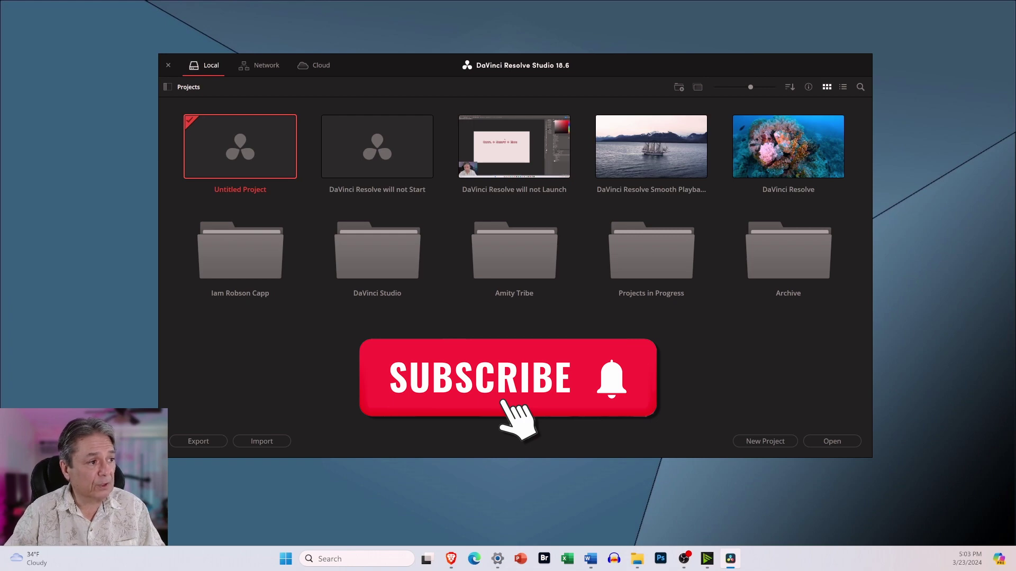